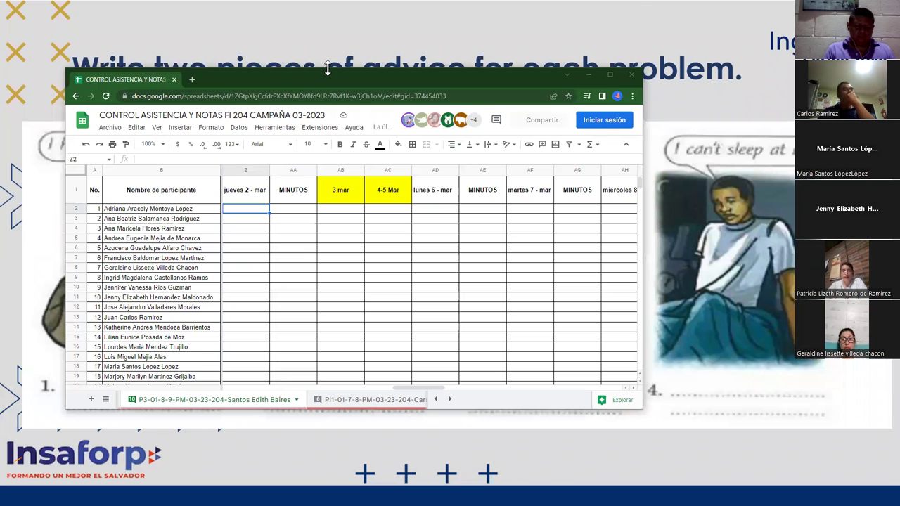
Step: Enlarge the browser window to fit the whole participant list and enter 1 for participants 1 to 7 in the "jueves 2 - mar" column
{"action": "left_click_drag", "start_coordinate": [328, 69], "coordinate": [328, 10]}
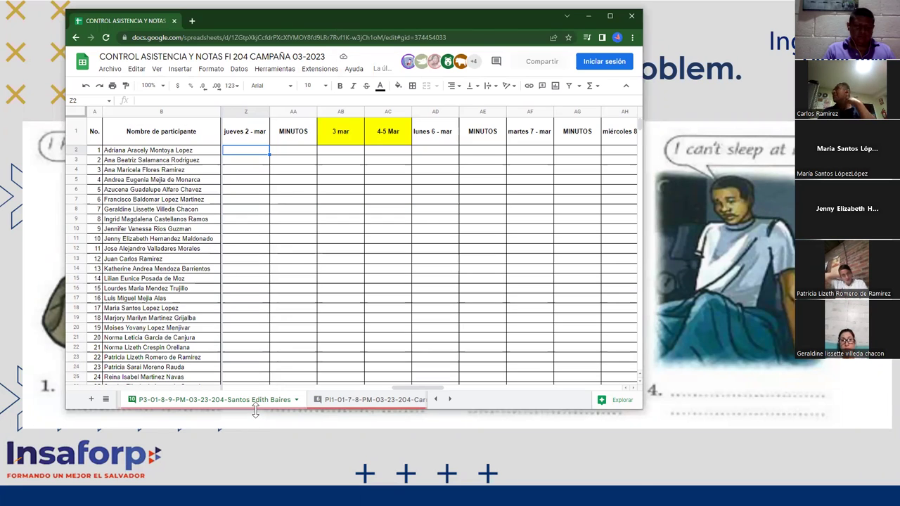
{"action": "left_click_drag", "start_coordinate": [255, 412], "coordinate": [255, 491]}
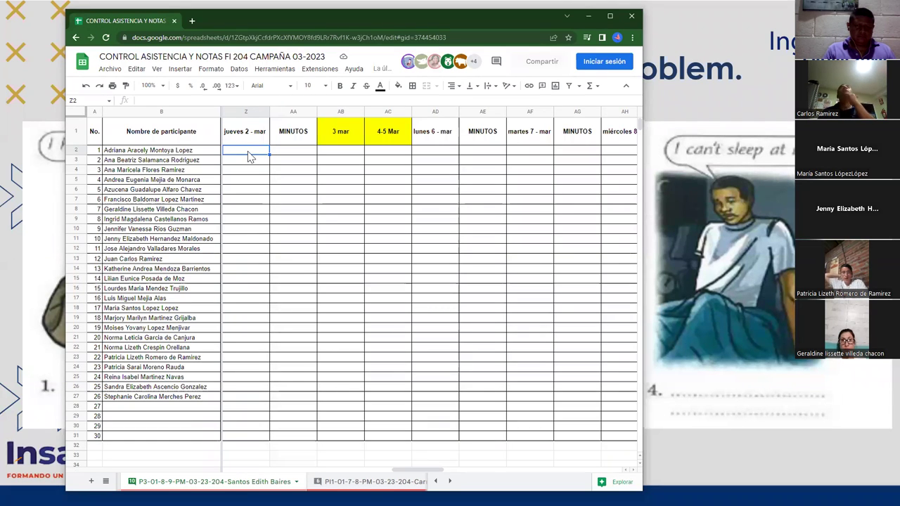
{"action": "type", "text": "1"}
{"action": "key", "text": "Return"}
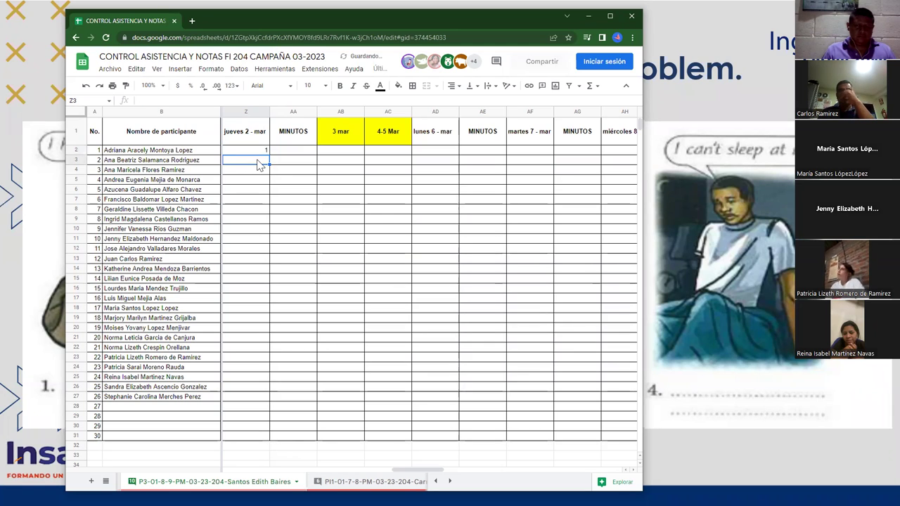
{"action": "type", "text": "1"}
{"action": "key", "text": "Return"}
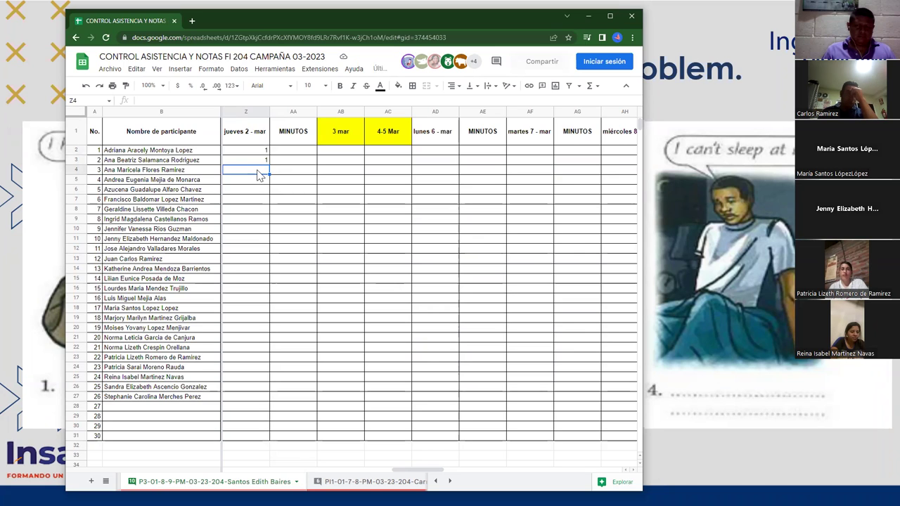
{"action": "type", "text": "1"}
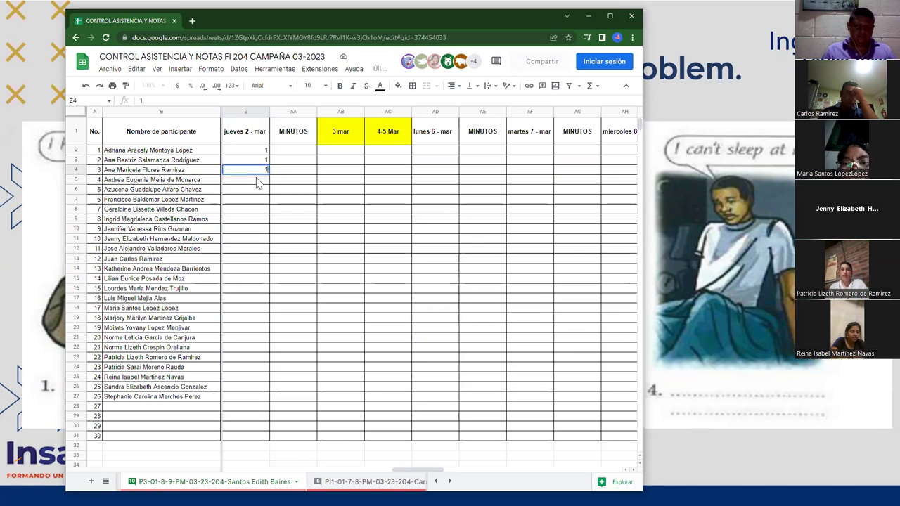
{"action": "key", "text": "Return"}
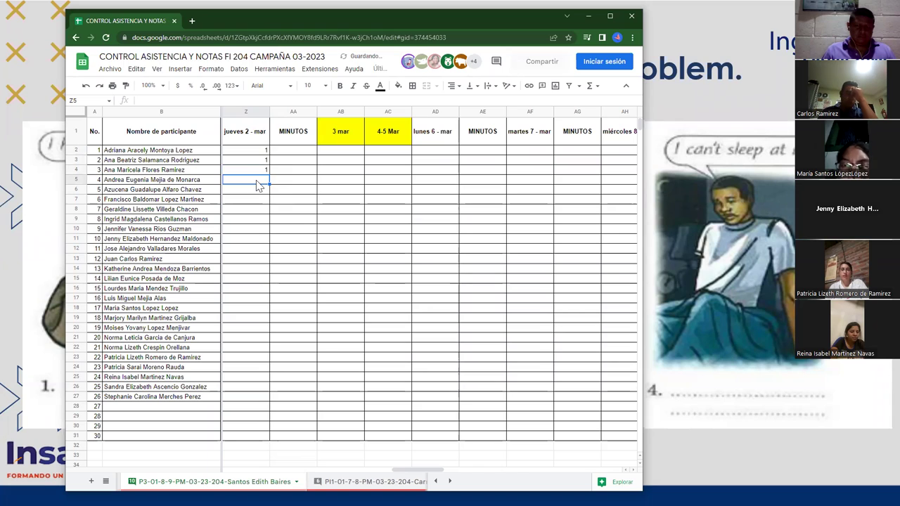
{"action": "type", "text": "1"}
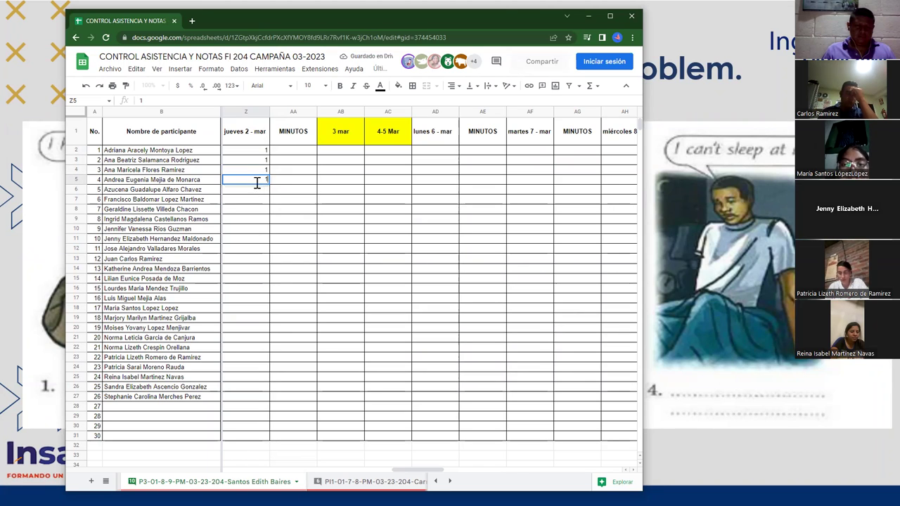
{"action": "key", "text": "Return"}
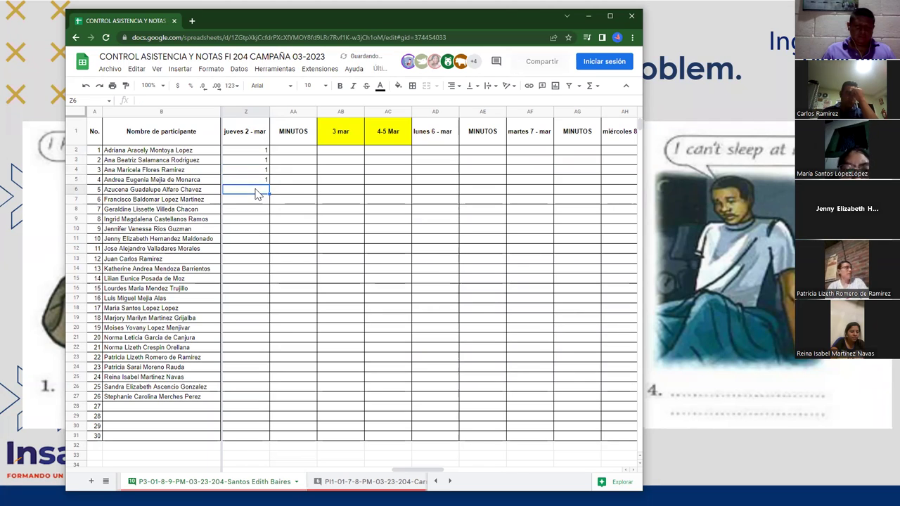
{"action": "type", "text": "1"}
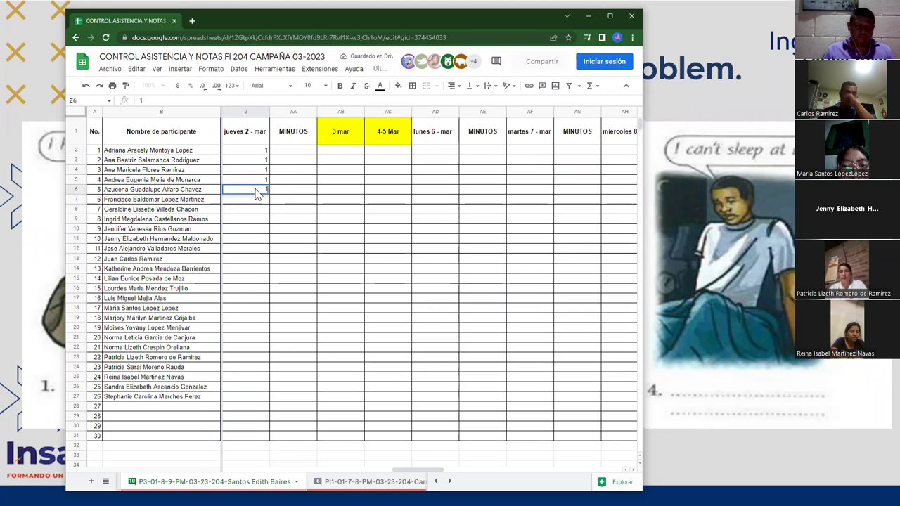
{"action": "key", "text": "Return"}
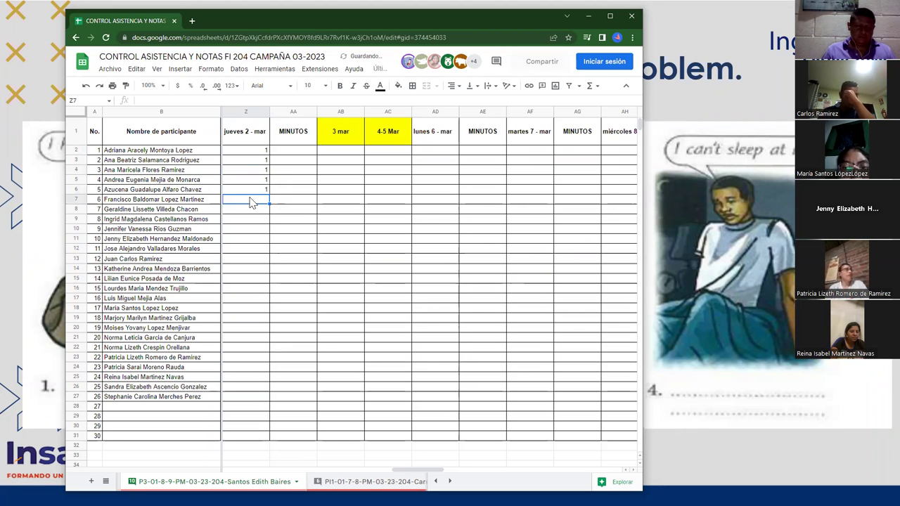
{"action": "type", "text": "1"}
{"action": "key", "text": "Return"}
{"action": "type", "text": "1"}
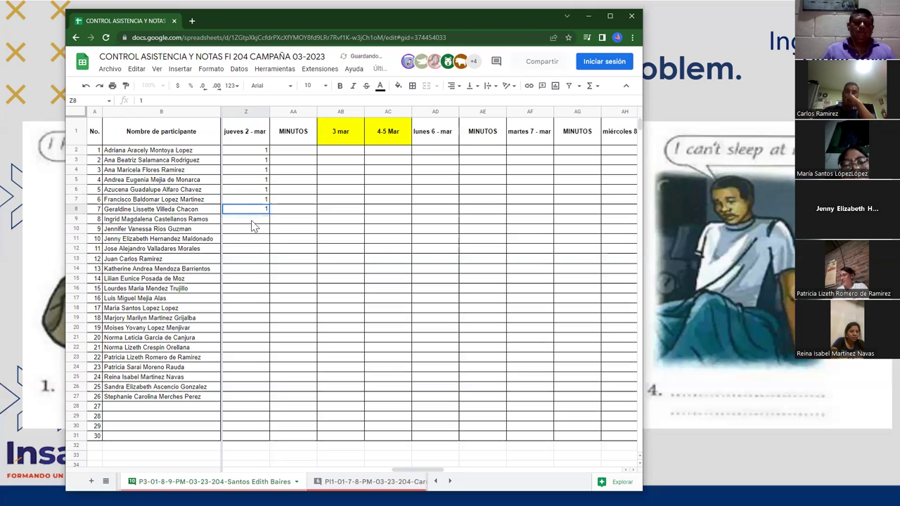
{"action": "key", "text": "Return"}
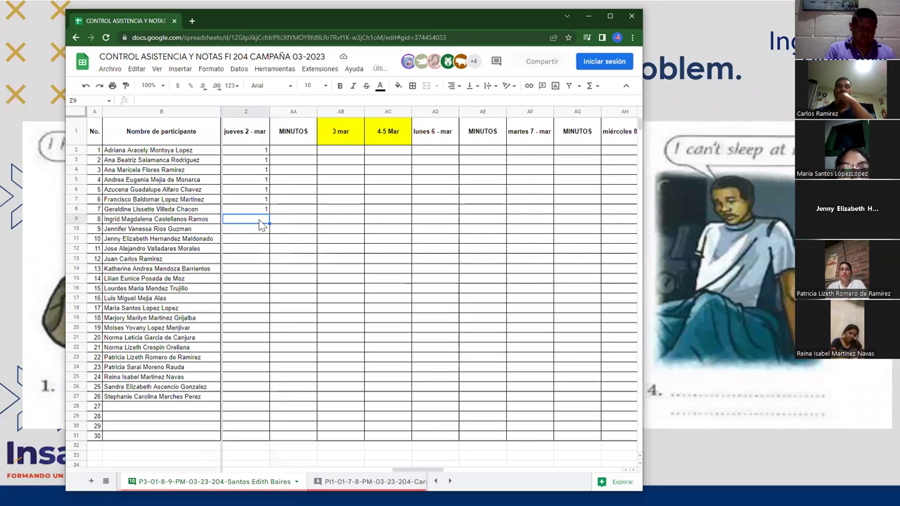
Step: Enter 1 for participants 8 to 14 in the "jueves 2 - mar" column, cells Z9 to Z15
{"action": "type", "text": "1"}
{"action": "key", "text": "Return"}
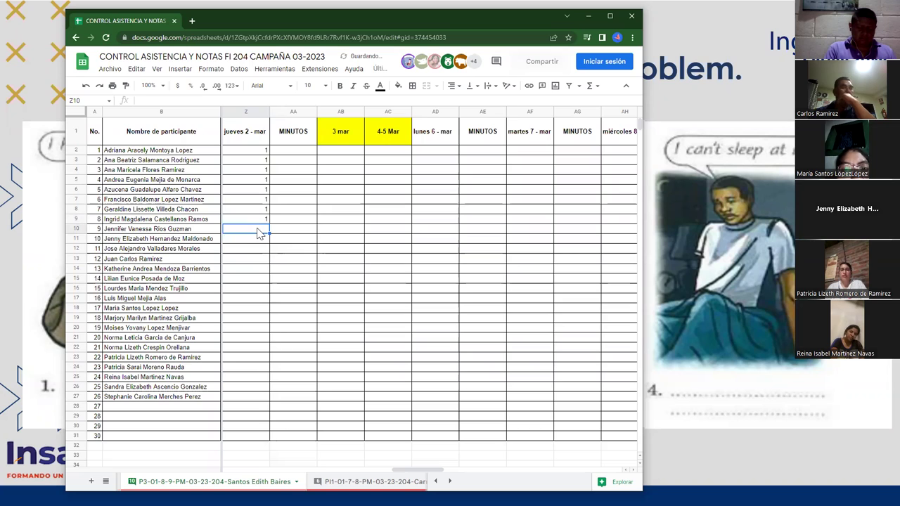
{"action": "type", "text": "1"}
{"action": "key", "text": "Return"}
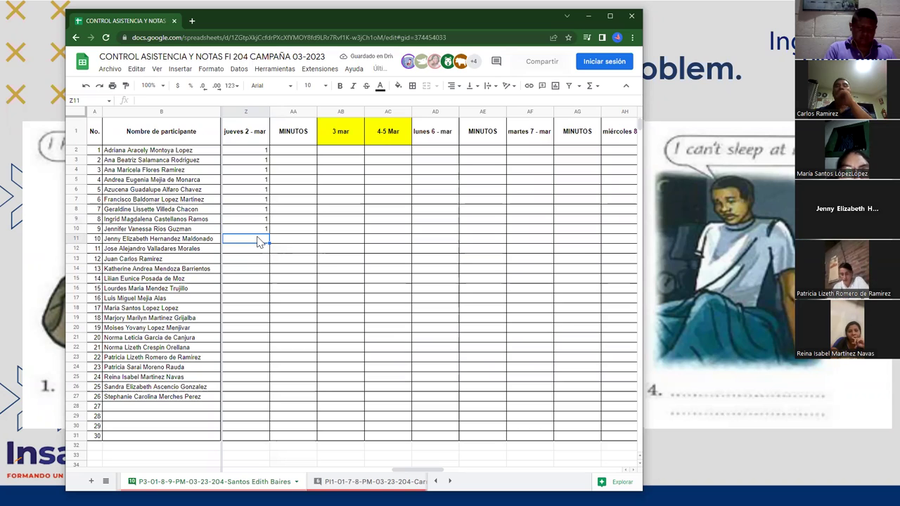
{"action": "type", "text": "1"}
{"action": "key", "text": "Return"}
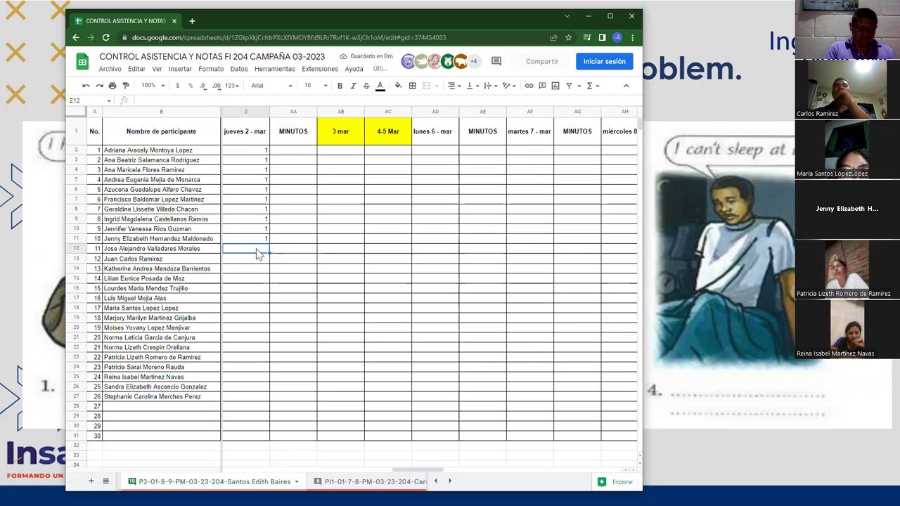
{"action": "type", "text": "1"}
{"action": "key", "text": "Return"}
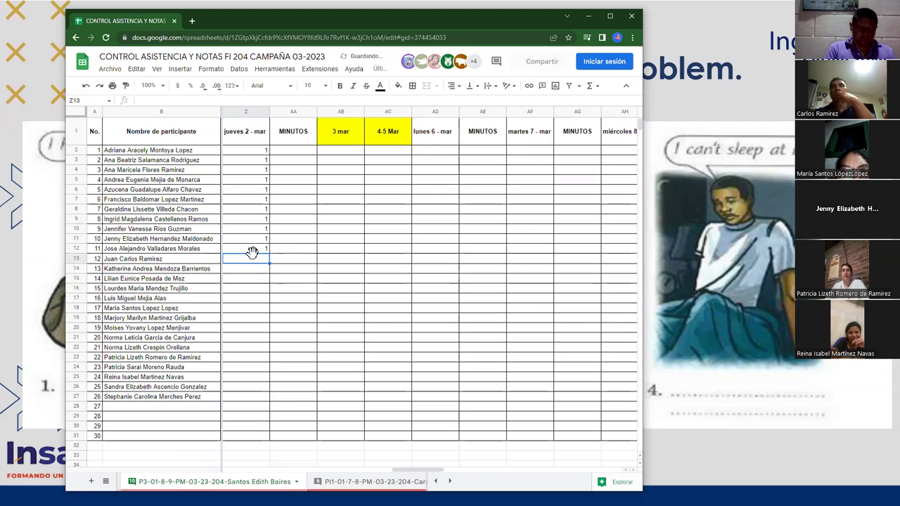
{"action": "type", "text": "1"}
{"action": "key", "text": "Return"}
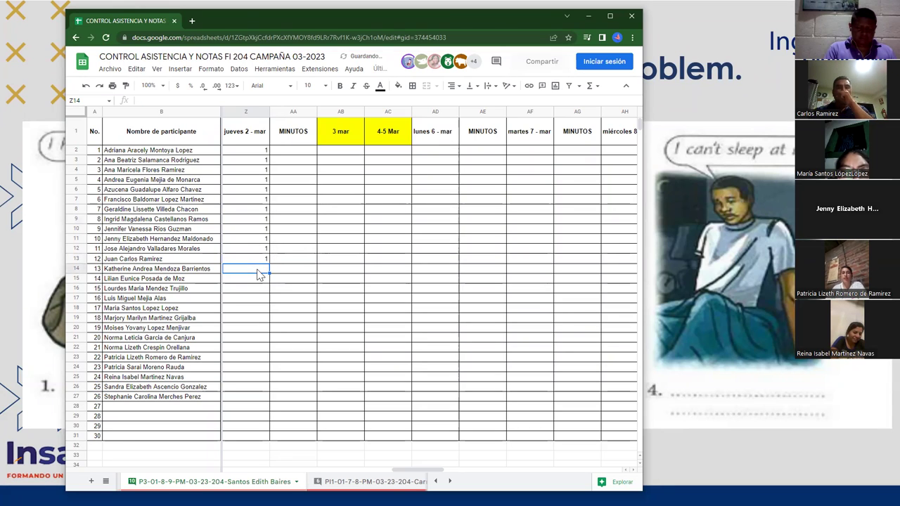
{"action": "key", "text": "Return"}
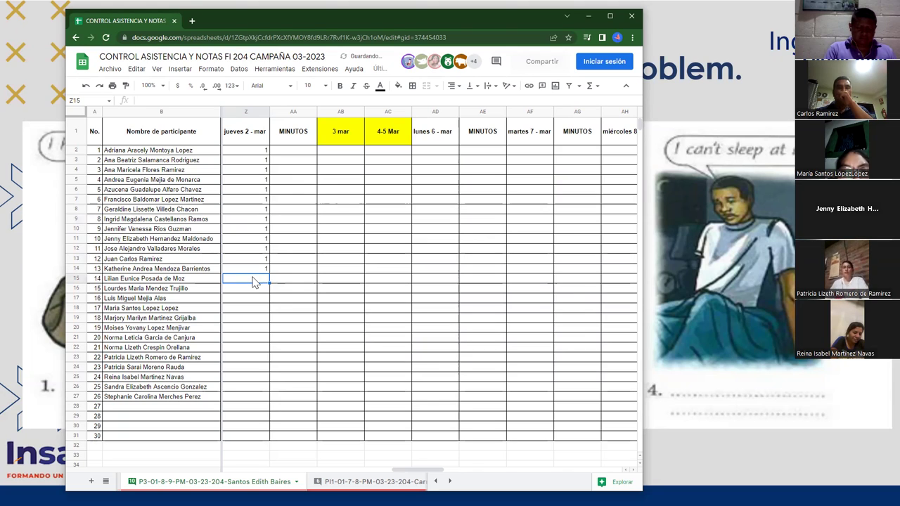
{"action": "type", "text": "1"}
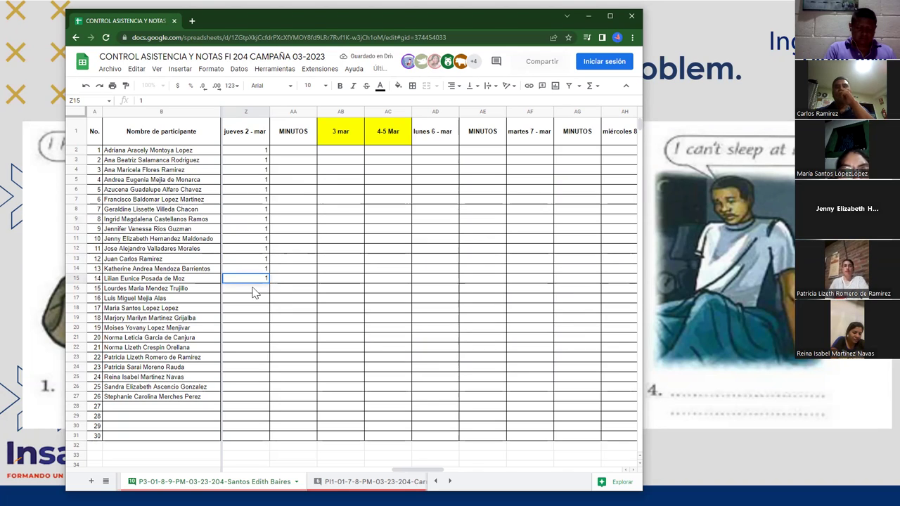
{"action": "key", "text": "Return"}
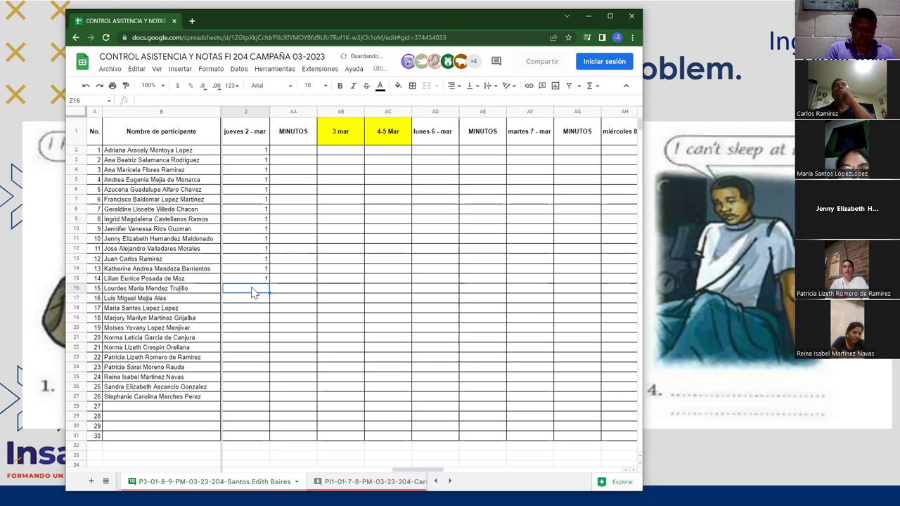
Step: Enter 0 for participant 15 in the "jueves 2 - mar" column, cell Z16
{"action": "type", "text": "1"}
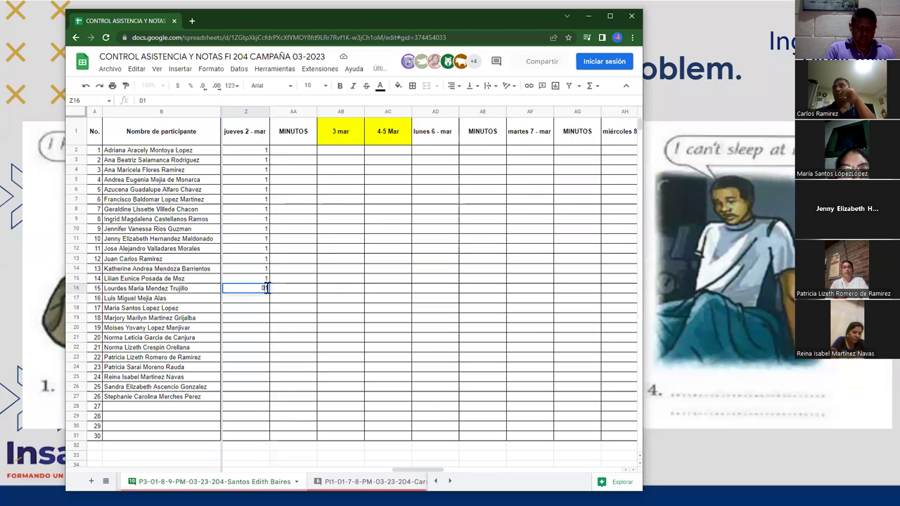
{"action": "type", "text": "0"}
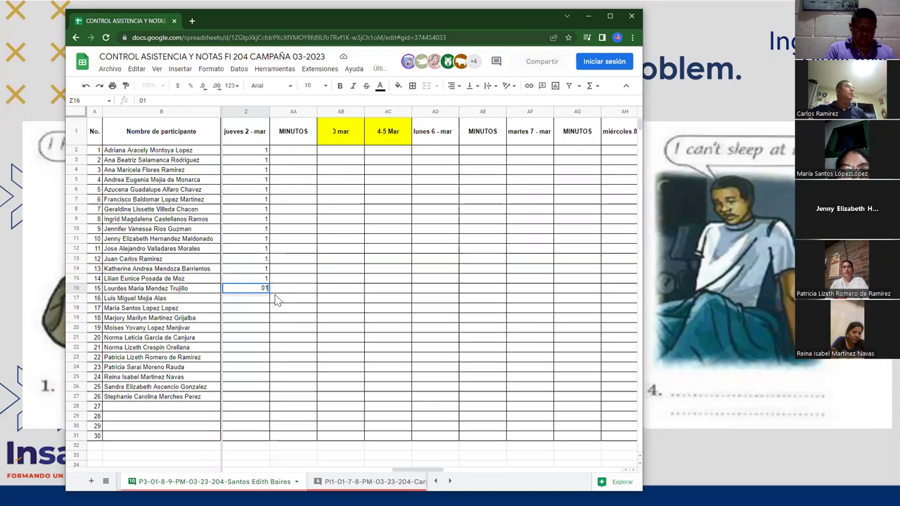
{"action": "key", "text": "Return"}
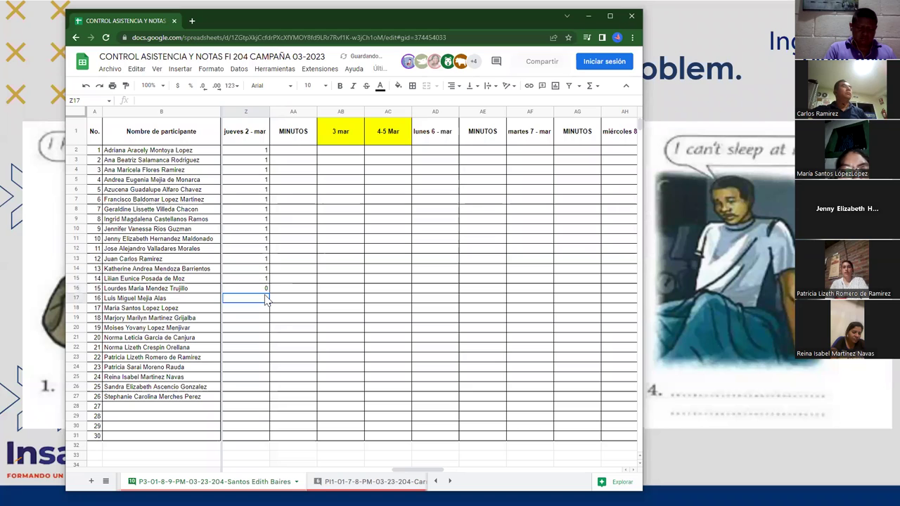
Step: Enter 1 for participants 16 to 22 in the "jueves 2 - mar" column, cells Z17 to Z23
{"action": "type", "text": "1"}
{"action": "key", "text": "Return"}
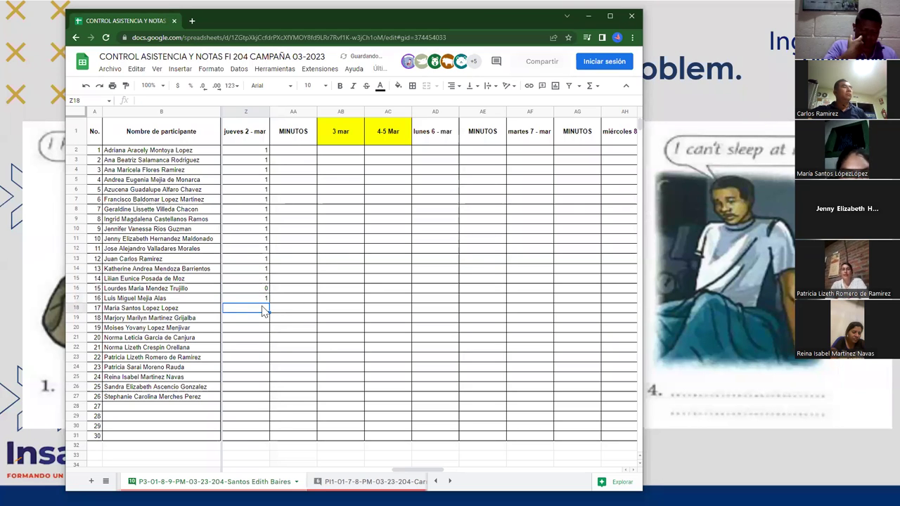
{"action": "type", "text": "1"}
{"action": "key", "text": "Return"}
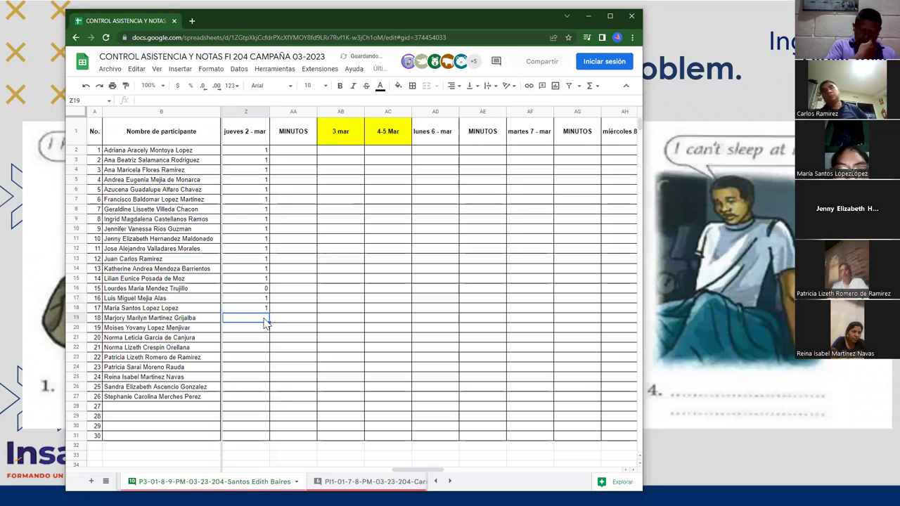
{"action": "type", "text": "1"}
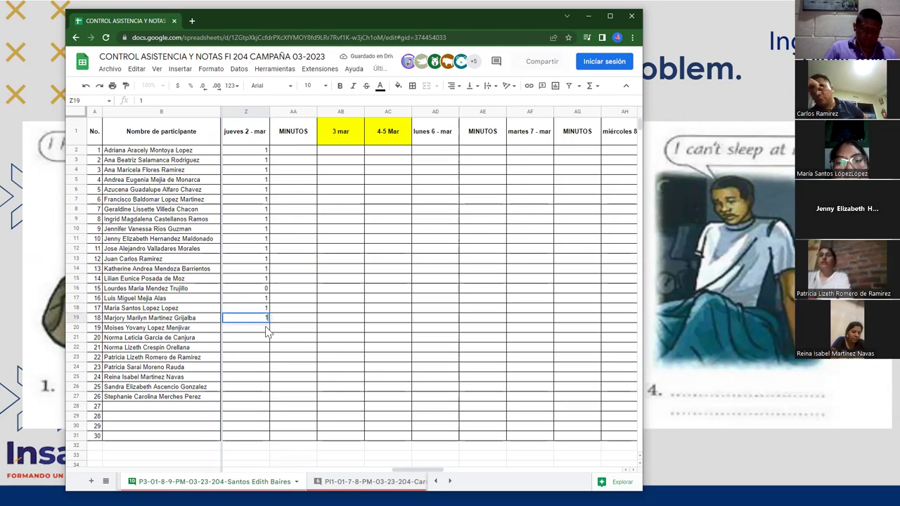
{"action": "key", "text": "Return"}
{"action": "type", "text": "1"}
{"action": "key", "text": "Return"}
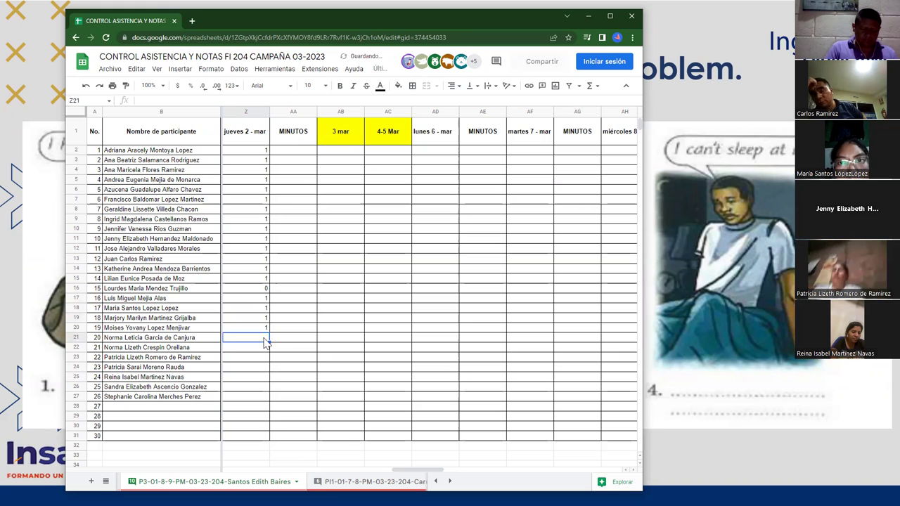
{"action": "type", "text": "1"}
{"action": "key", "text": "Return"}
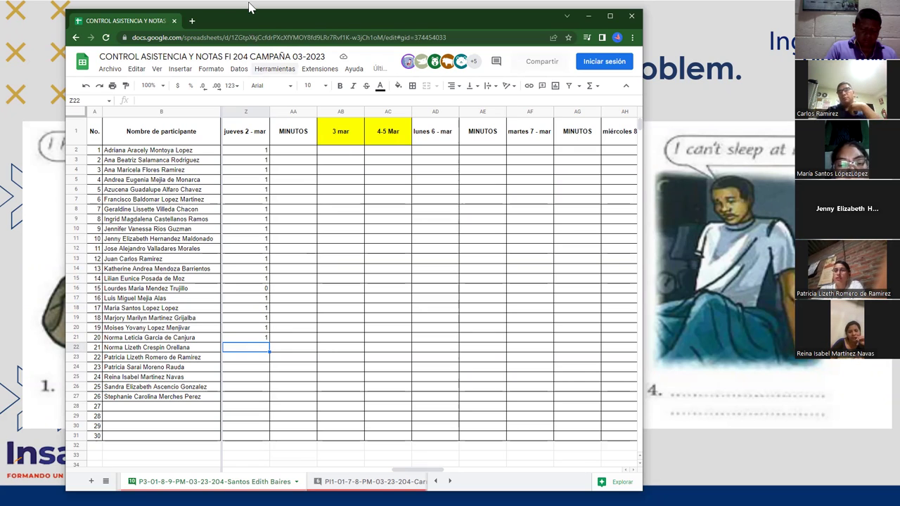
{"action": "type", "text": "1"}
{"action": "left_click", "coordinate": [267, 362]}
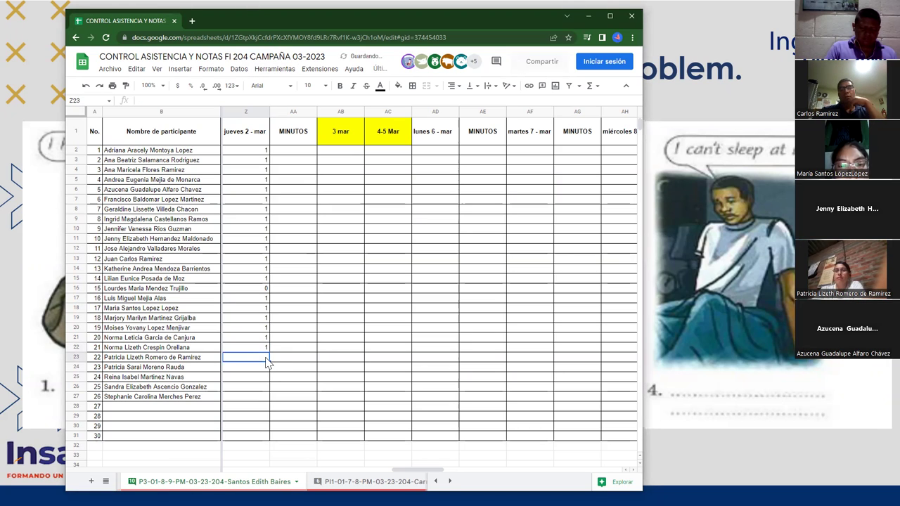
{"action": "type", "text": "1"}
{"action": "left_click", "coordinate": [267, 371]}
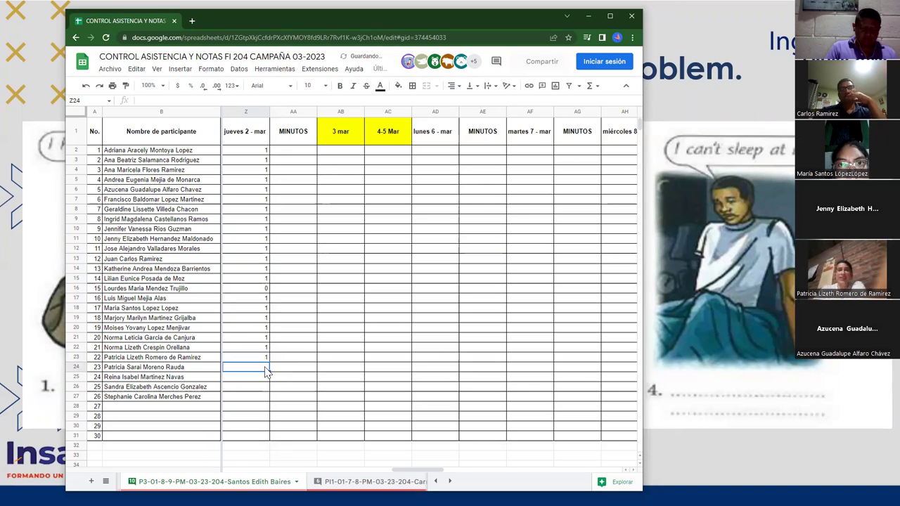
Step: Enter 0 for participants 23 and 24 in the "jueves 2 - mar" column, cells Z24 and Z25
{"action": "type", "text": "1"}
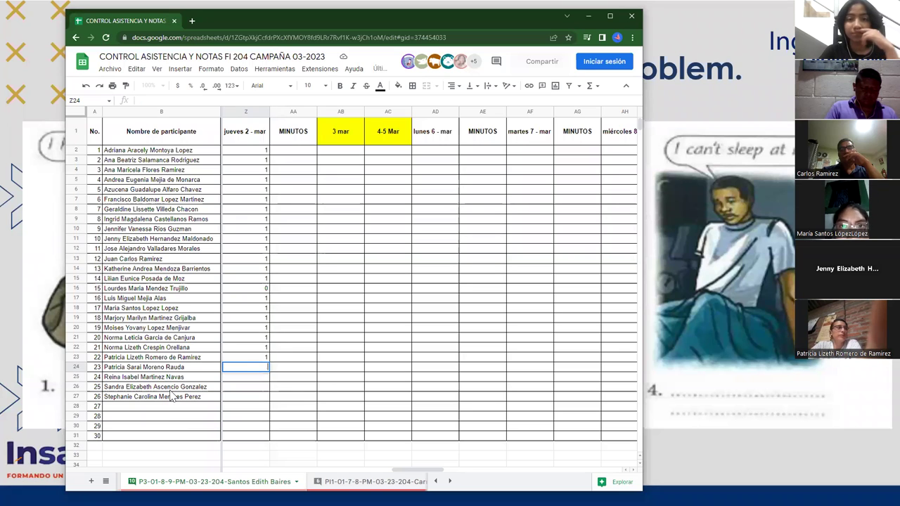
{"action": "type", "text": "0"}
{"action": "key", "text": "Return"}
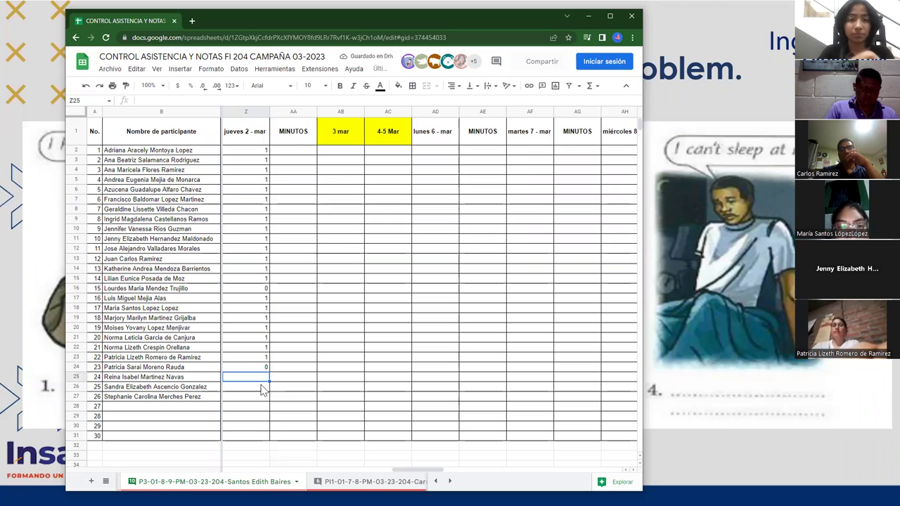
{"action": "type", "text": "1"}
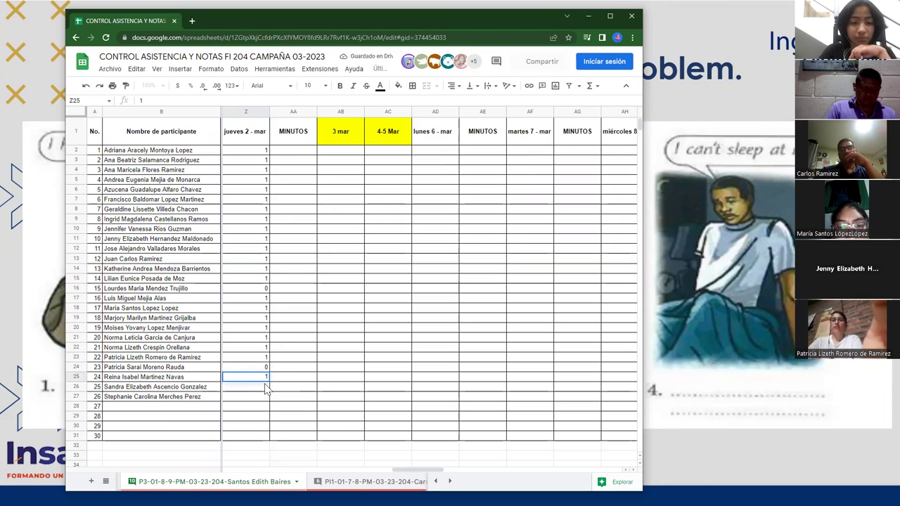
{"action": "key", "text": "BackSpace"}
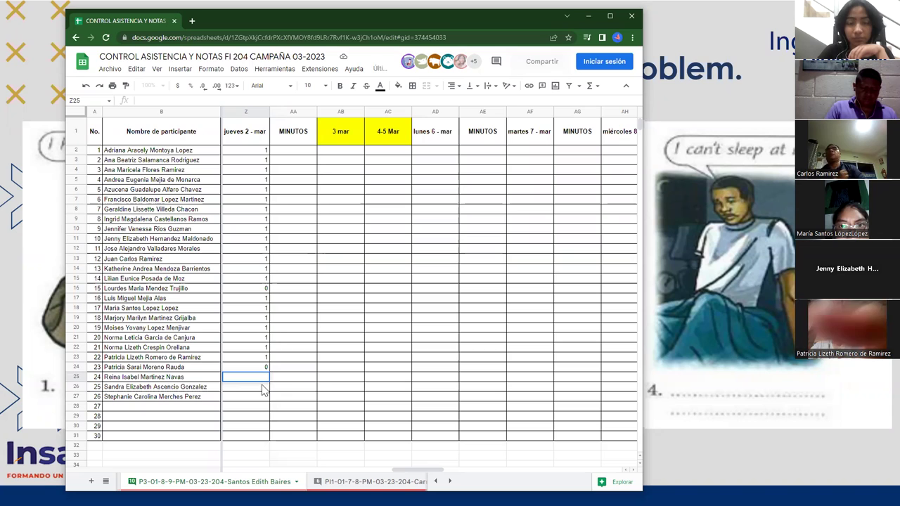
{"action": "type", "text": "0"}
{"action": "key", "text": "Return"}
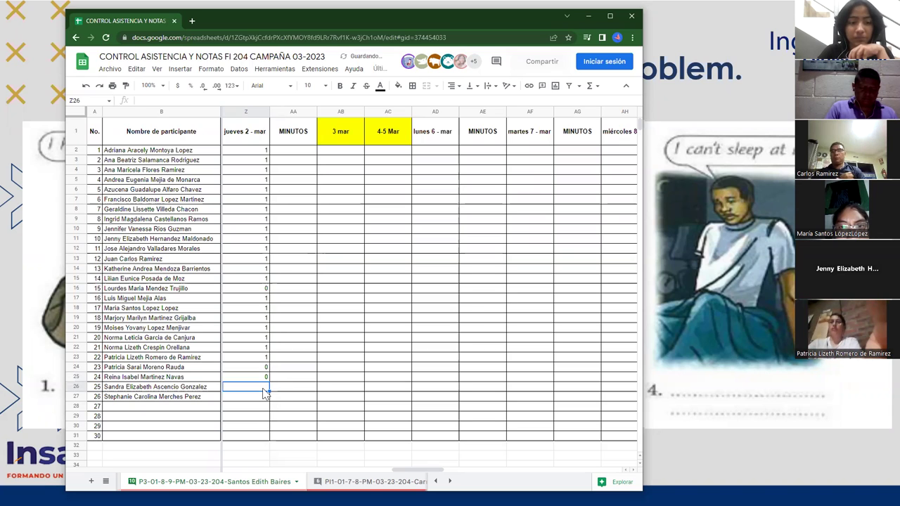
Step: Enter 1 for participants 25 and 26 in the "jueves 2 - mar" column, cells Z26 and Z27
{"action": "type", "text": "1"}
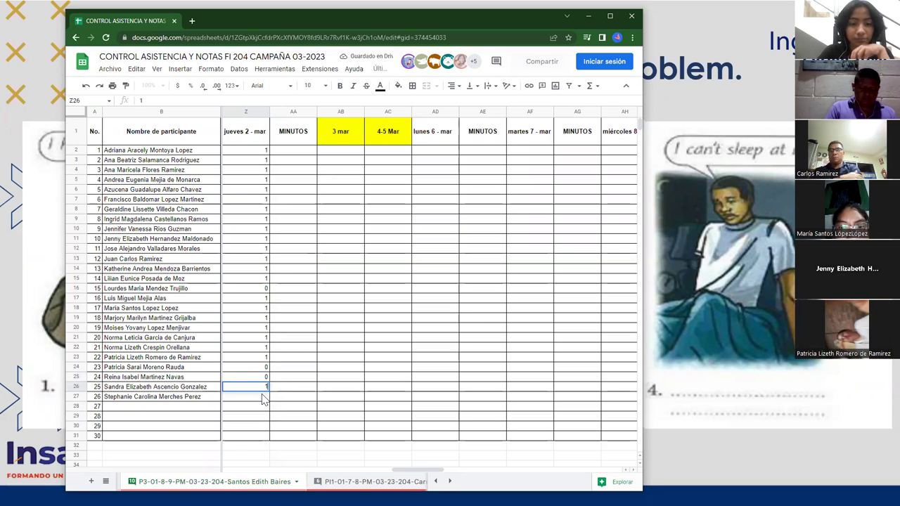
{"action": "key", "text": "Return"}
{"action": "type", "text": "1"}
{"action": "key", "text": "Return"}
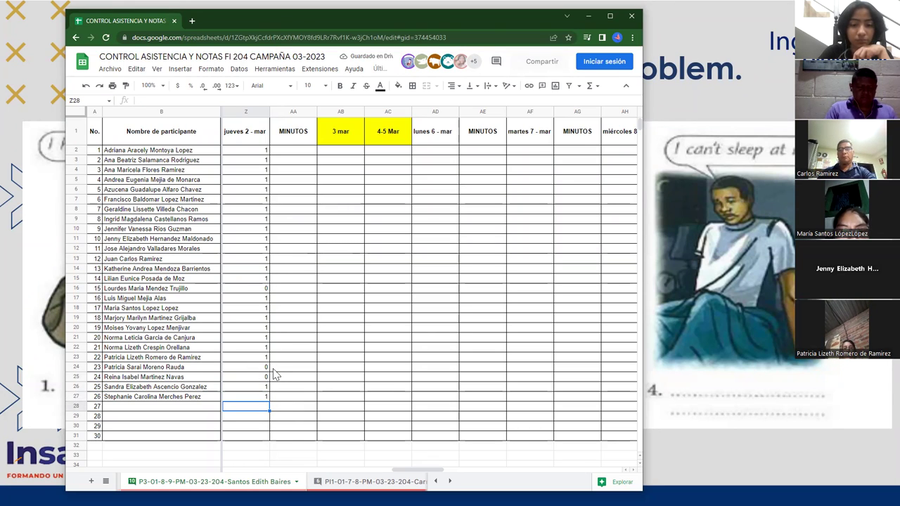
Step: Change the "jueves 2 - mar" attendance of participants 23 and 24 to 1 and select participant 15's cell
{"action": "left_click", "coordinate": [266, 369]}
{"action": "type", "text": "1"}
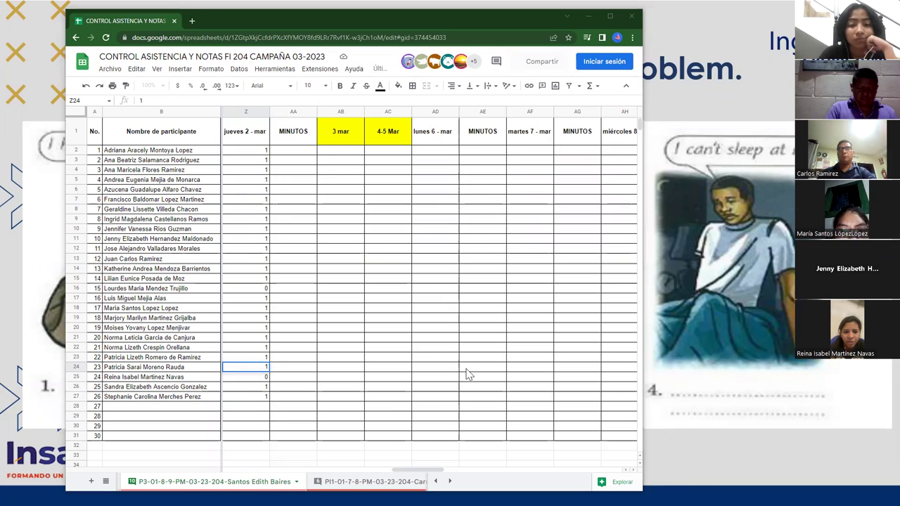
{"action": "left_click", "coordinate": [256, 380]}
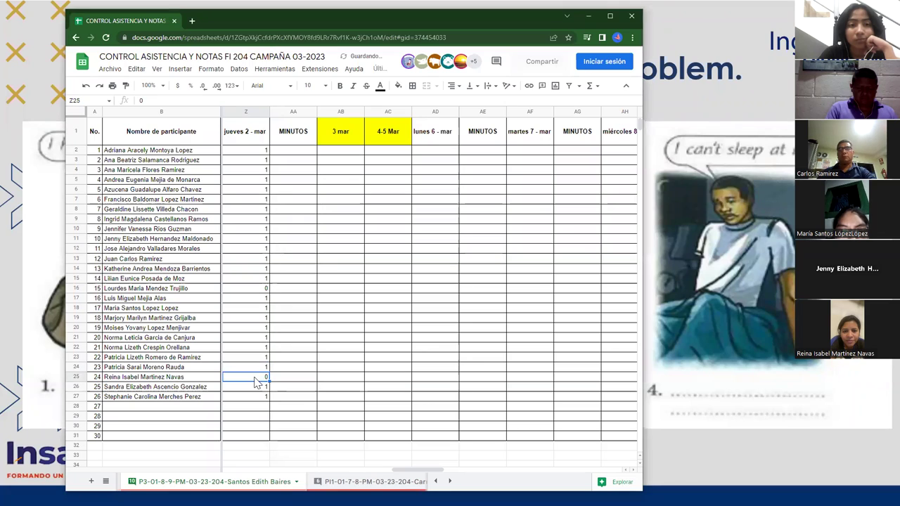
{"action": "type", "text": "1"}
{"action": "left_click", "coordinate": [258, 408]}
{"action": "left_click", "coordinate": [254, 290]}
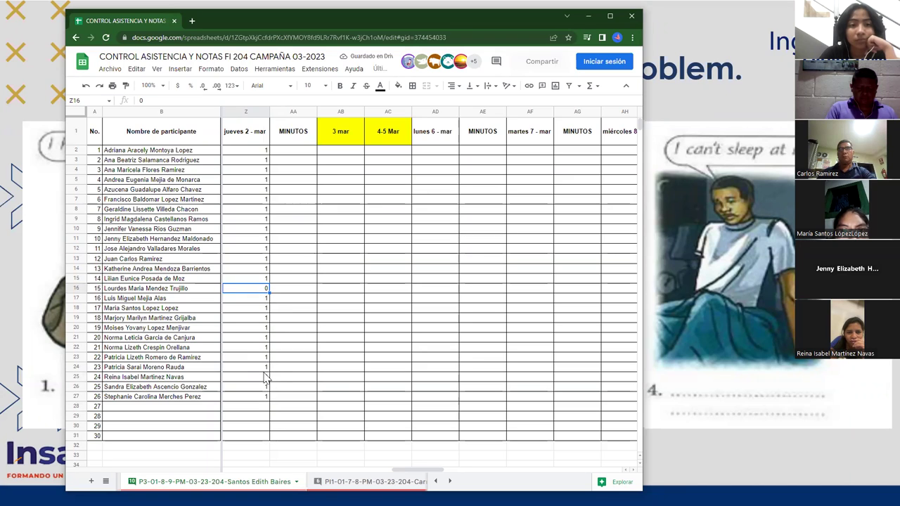